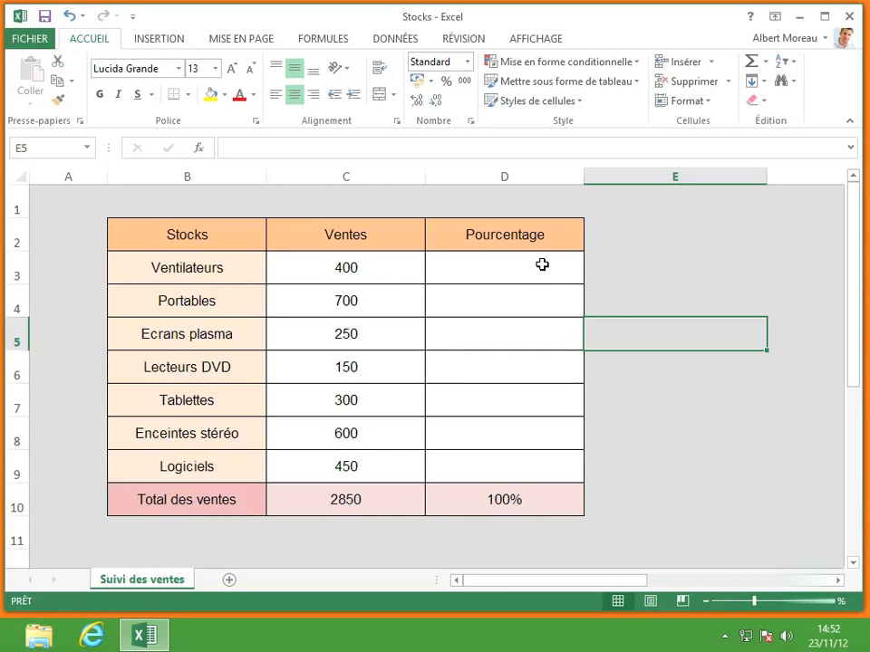
Enter the formula =C3/C10 in cell D3 to compute the Ventilateurs share of total sales.
{"action": "left_click", "coordinate": [542, 265]}
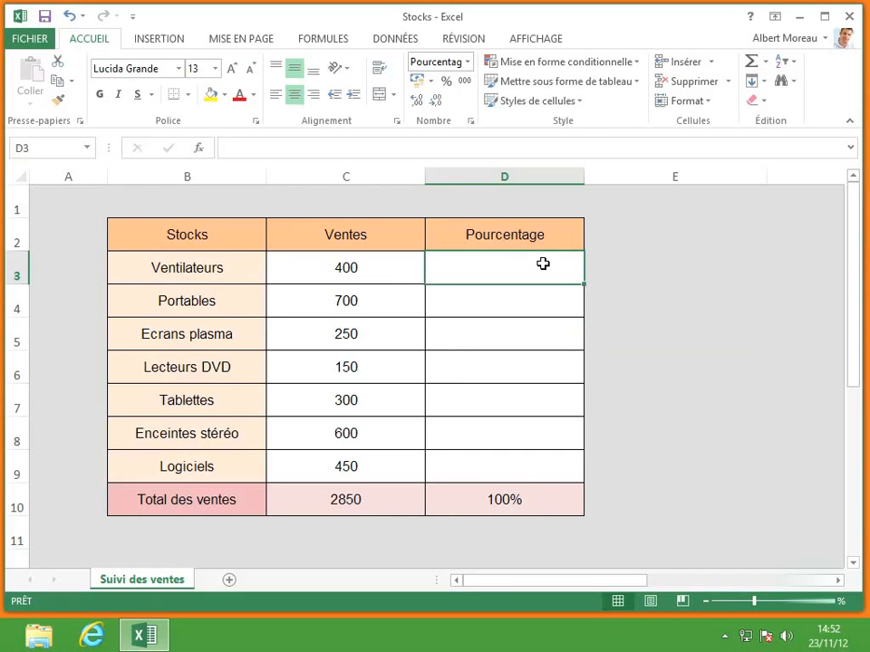
{"action": "type", "text": "="}
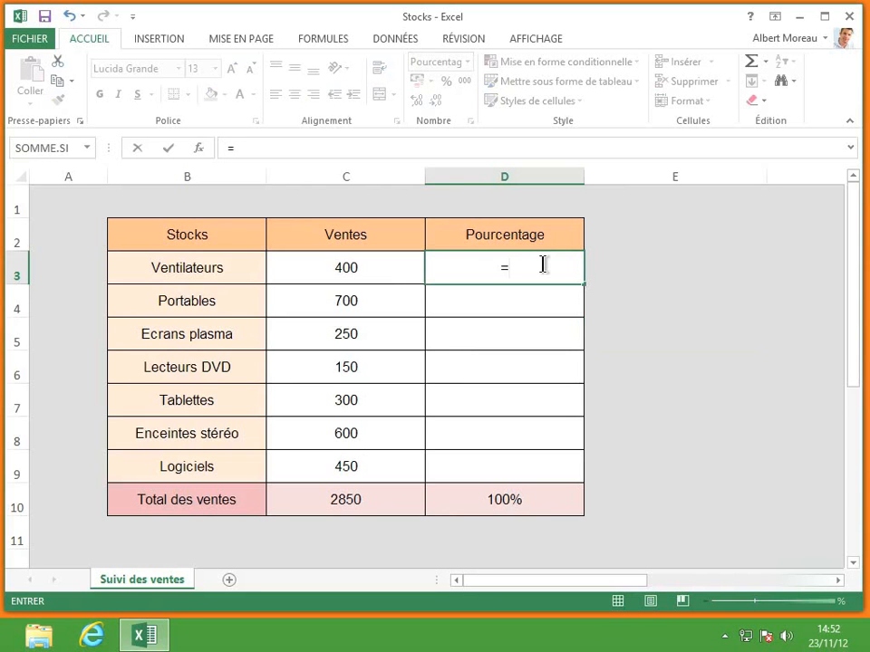
{"action": "left_click", "coordinate": [378, 268]}
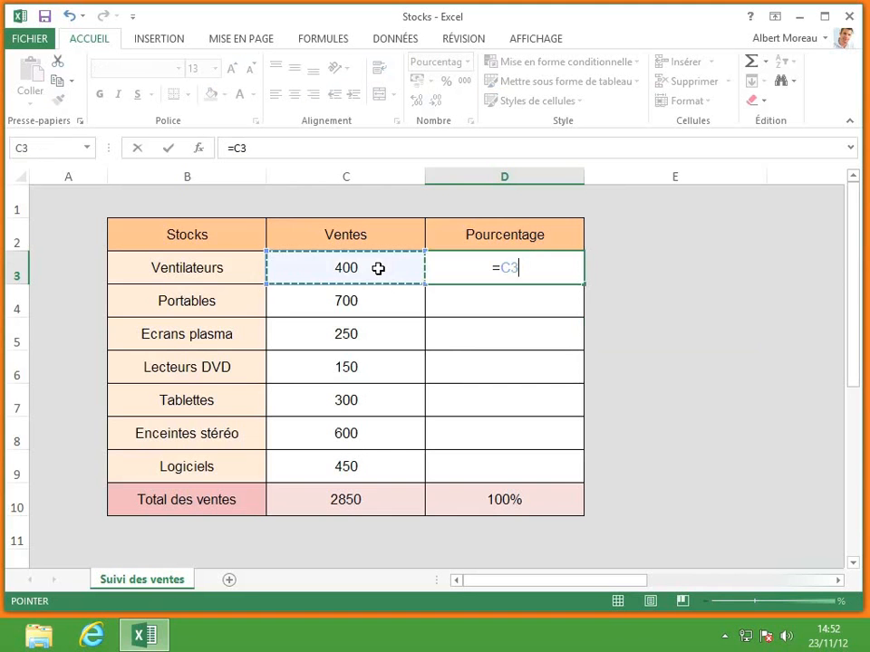
{"action": "type", "text": "/"}
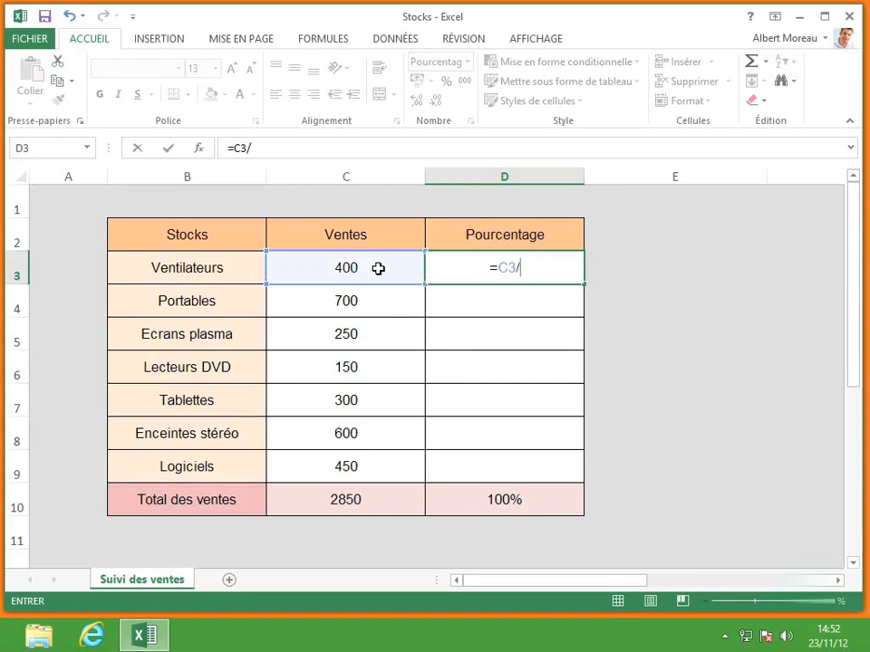
{"action": "left_click", "coordinate": [375, 497]}
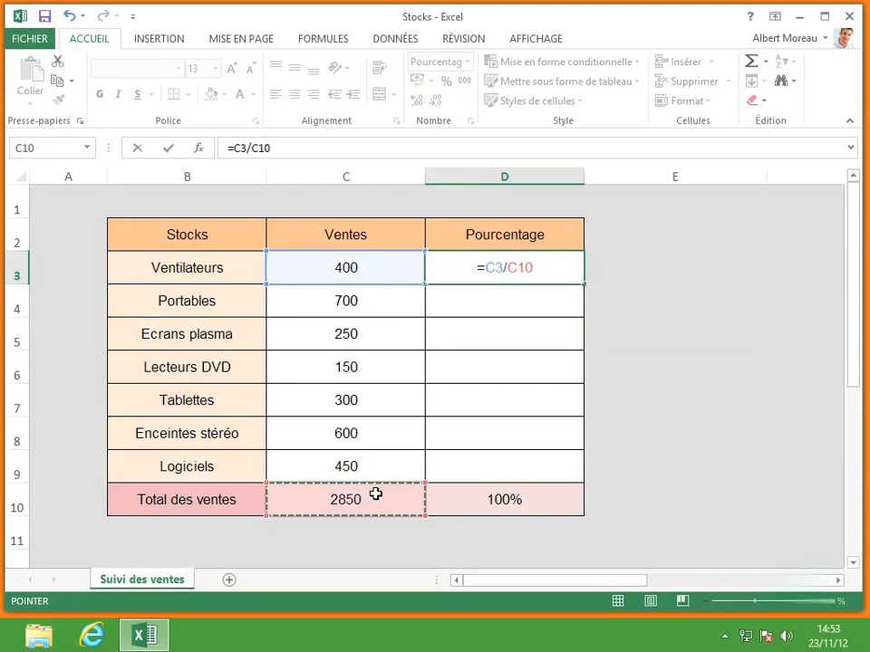
{"action": "key", "text": "Return"}
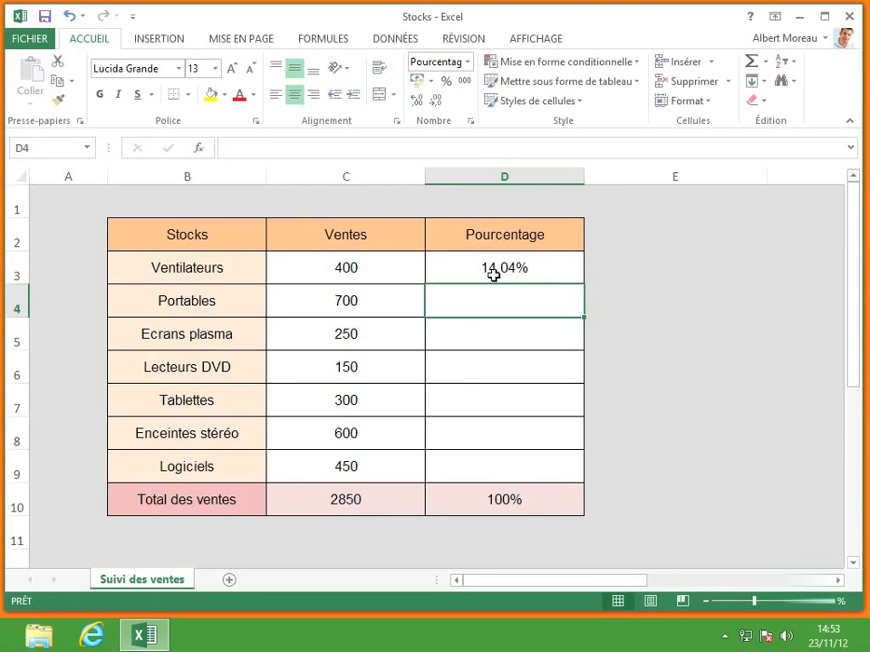
Lock the row of the total in the D3 formula so that it reads =C3/C$10.
{"action": "left_click", "coordinate": [558, 271]}
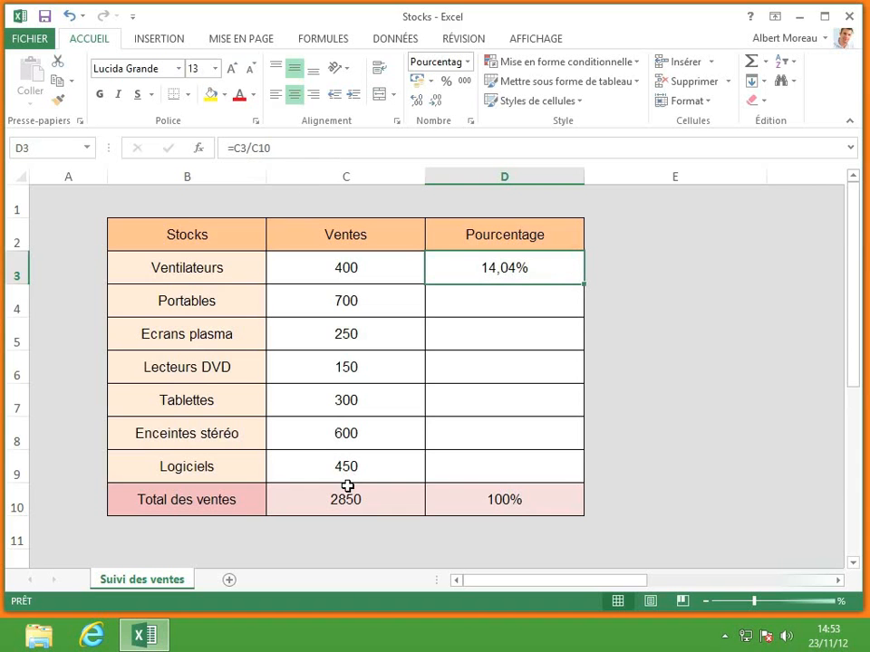
{"action": "left_click", "coordinate": [260, 148]}
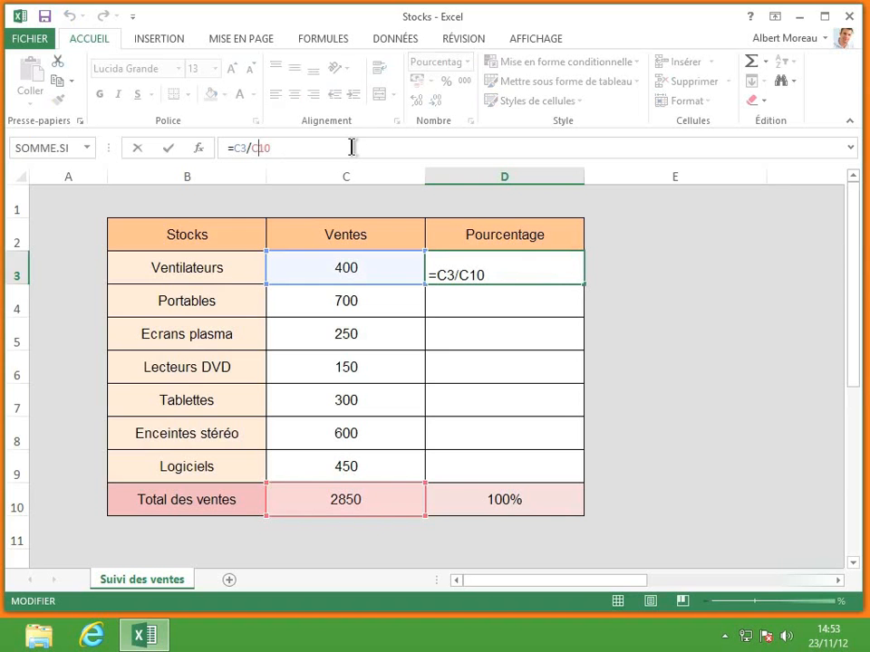
{"action": "type", "text": "$"}
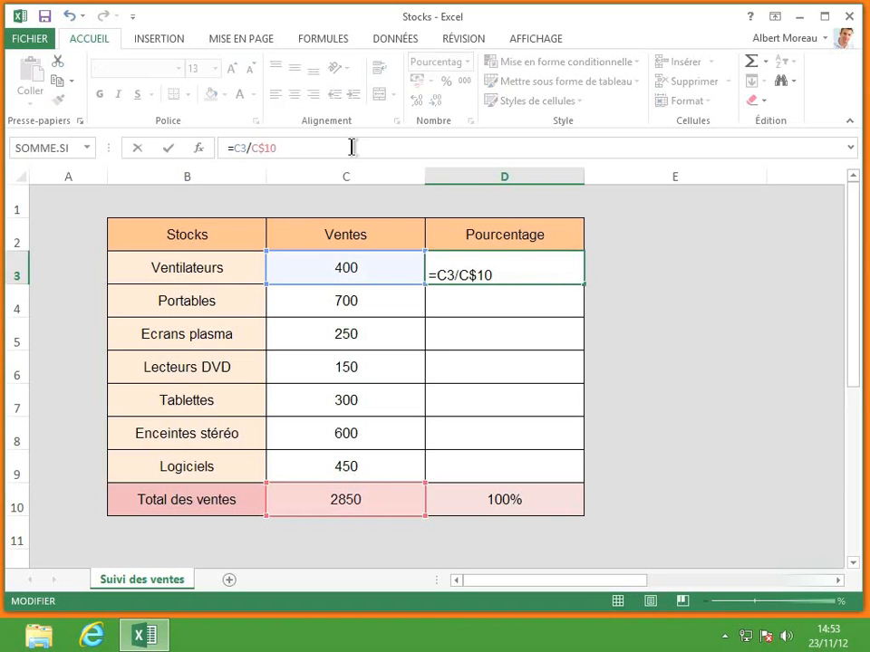
{"action": "key", "text": "Return"}
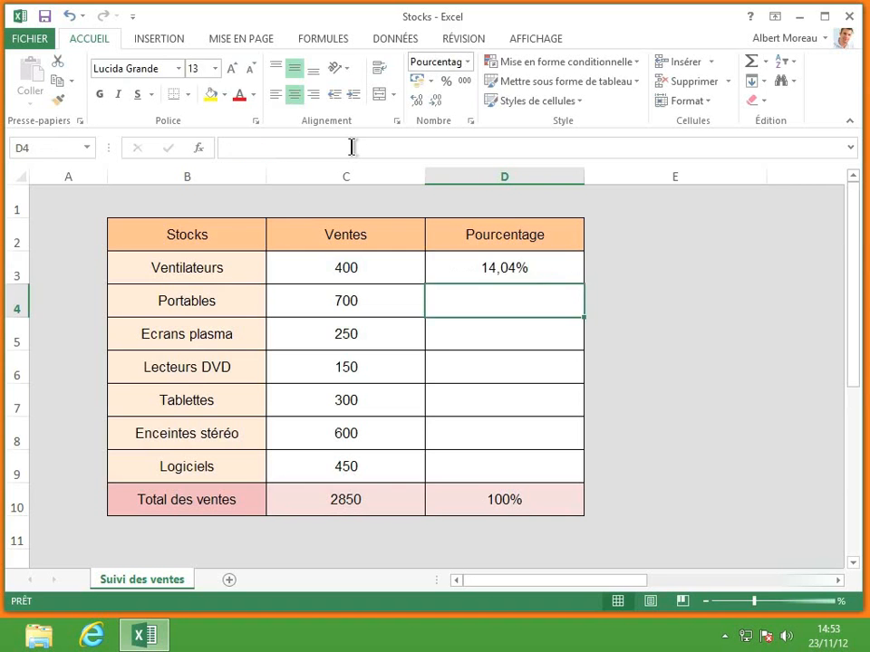
Fill the D3 percentage formula down through D9 and check the copied formula in D4.
{"action": "left_click", "coordinate": [565, 271]}
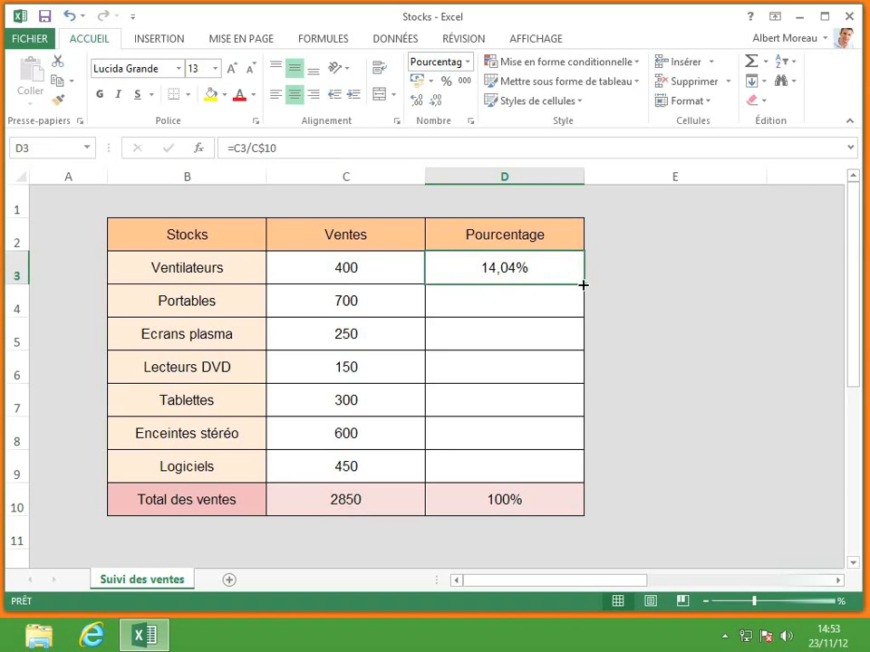
{"action": "left_click_drag", "start_coordinate": [583, 285], "coordinate": [582, 489]}
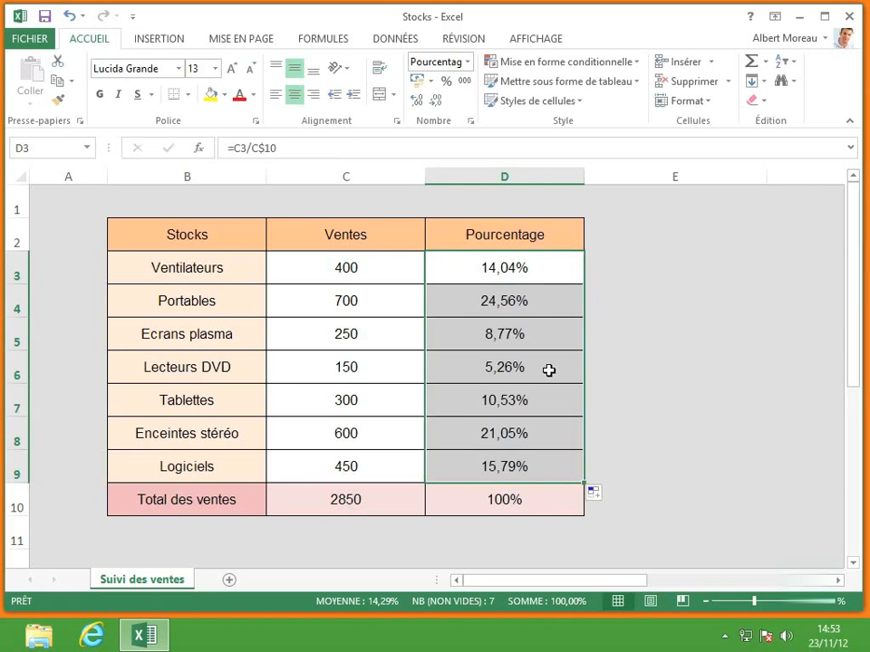
{"action": "left_click", "coordinate": [550, 305]}
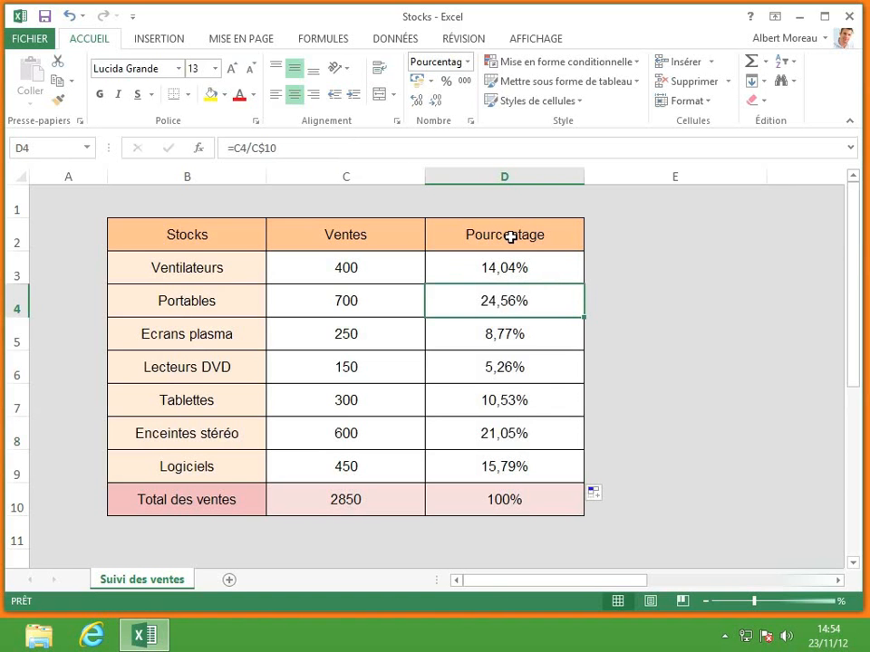
Insert a 2D pie chart from the Pourcentage range D2:D9 and move it over columns D and E.
{"action": "left_click_drag", "start_coordinate": [511, 236], "coordinate": [504, 472]}
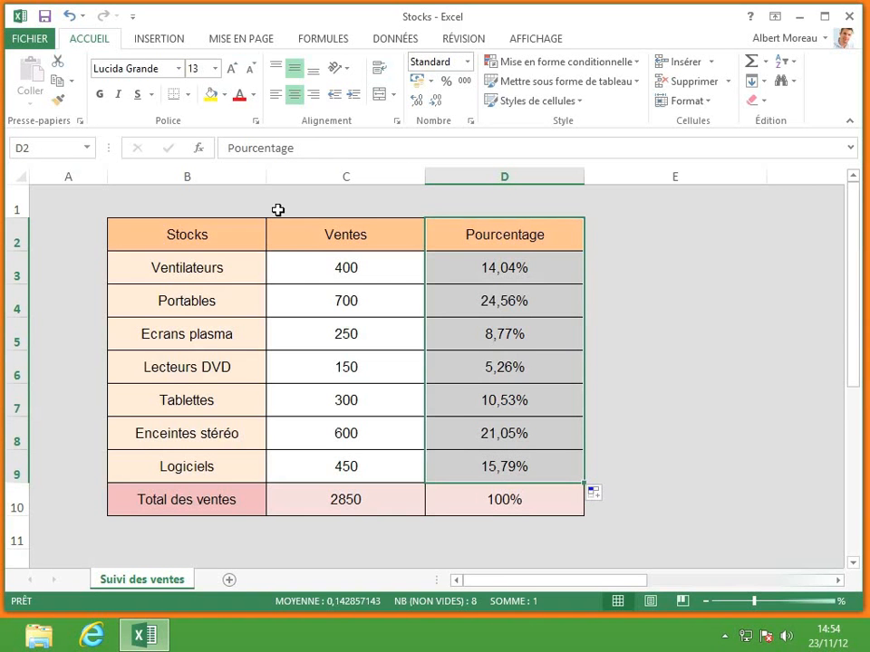
{"action": "left_click", "coordinate": [157, 46]}
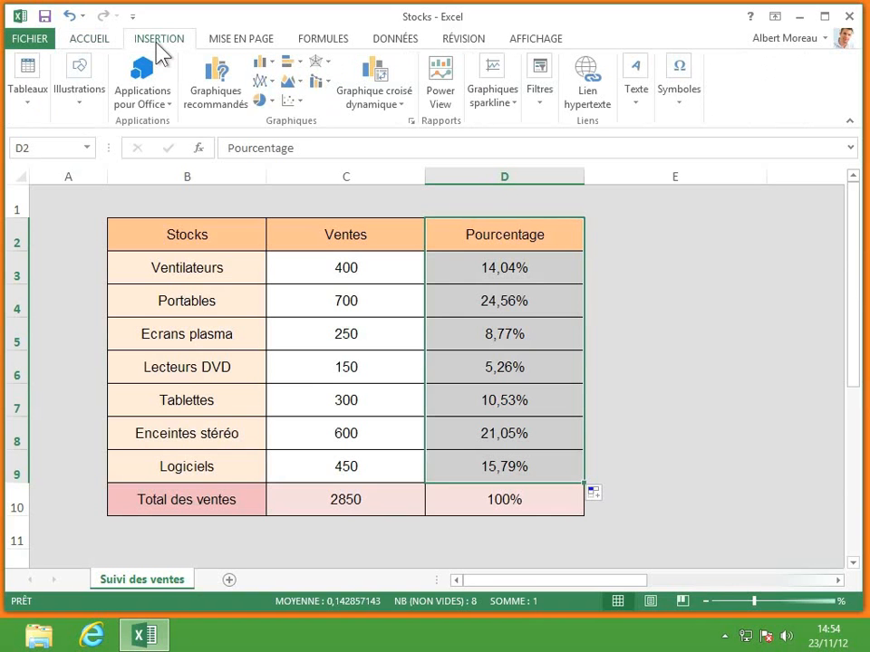
{"action": "left_click", "coordinate": [271, 102]}
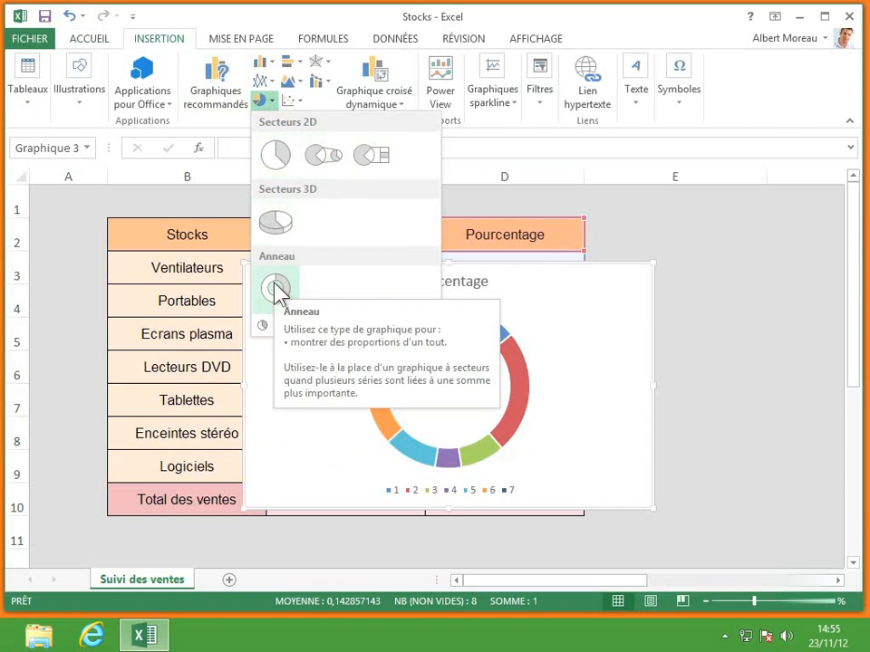
{"action": "left_click", "coordinate": [275, 156]}
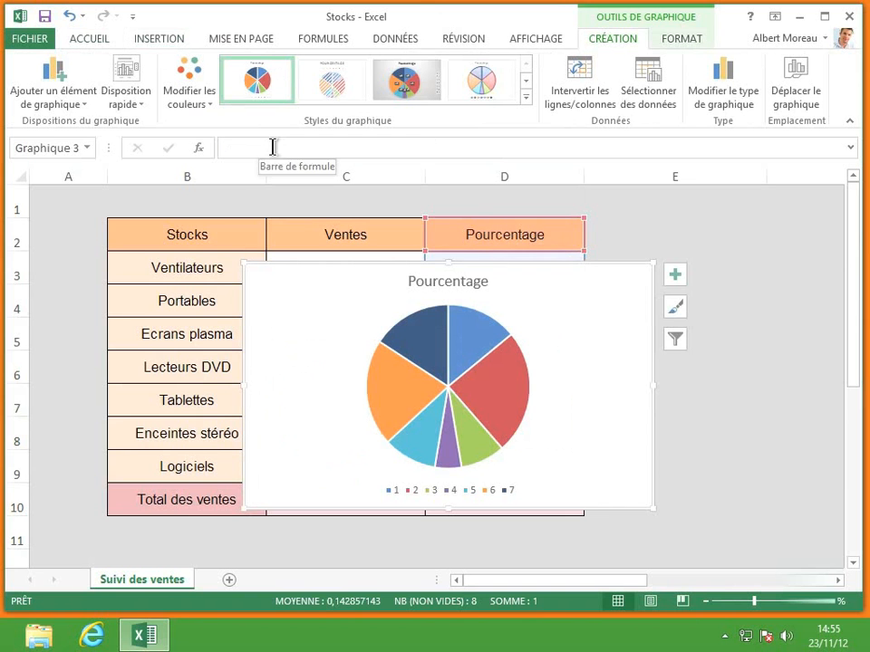
{"action": "left_click_drag", "start_coordinate": [286, 297], "coordinate": [495, 254]}
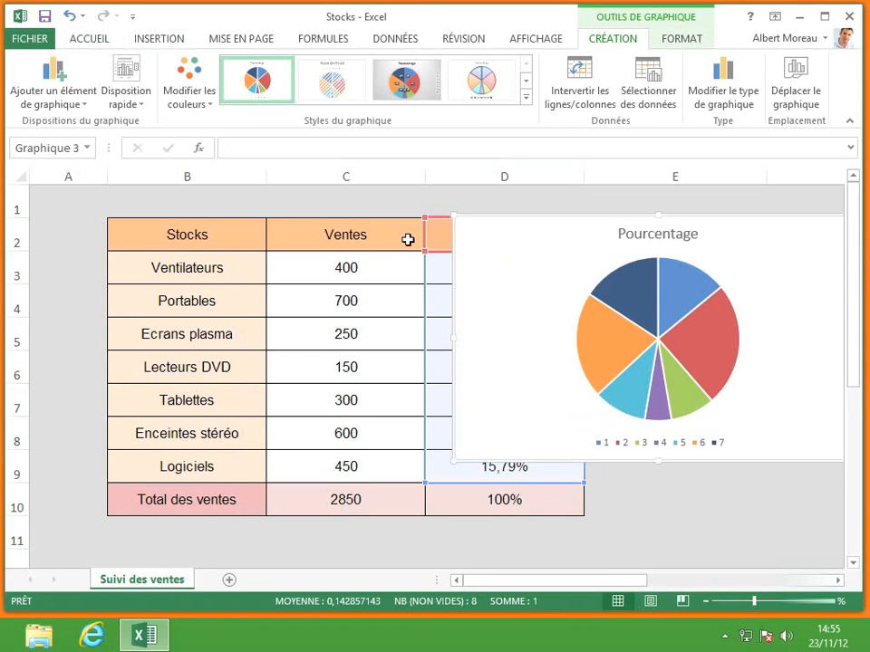
Insert a 2D pie chart from the Ventes range C2:C9 and move it beside the Pourcentage chart.
{"action": "left_click_drag", "start_coordinate": [387, 236], "coordinate": [370, 465]}
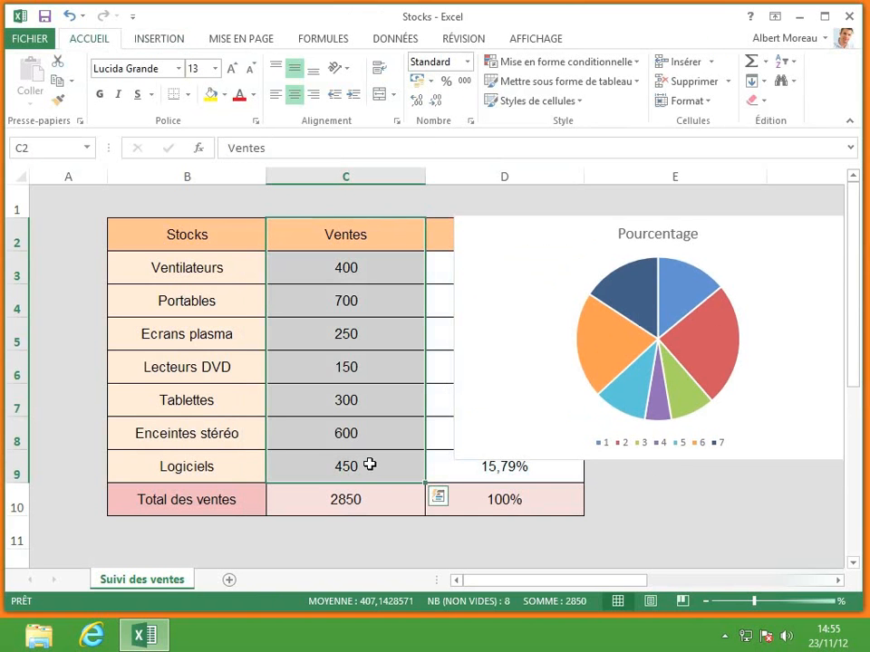
{"action": "left_click", "coordinate": [159, 41]}
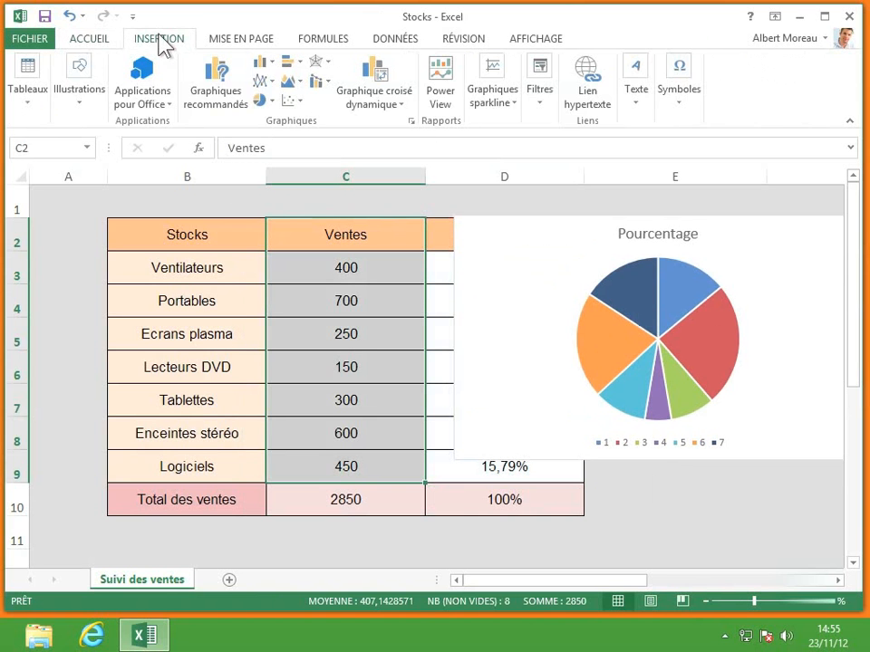
{"action": "left_click", "coordinate": [268, 103]}
{"action": "left_click", "coordinate": [274, 155]}
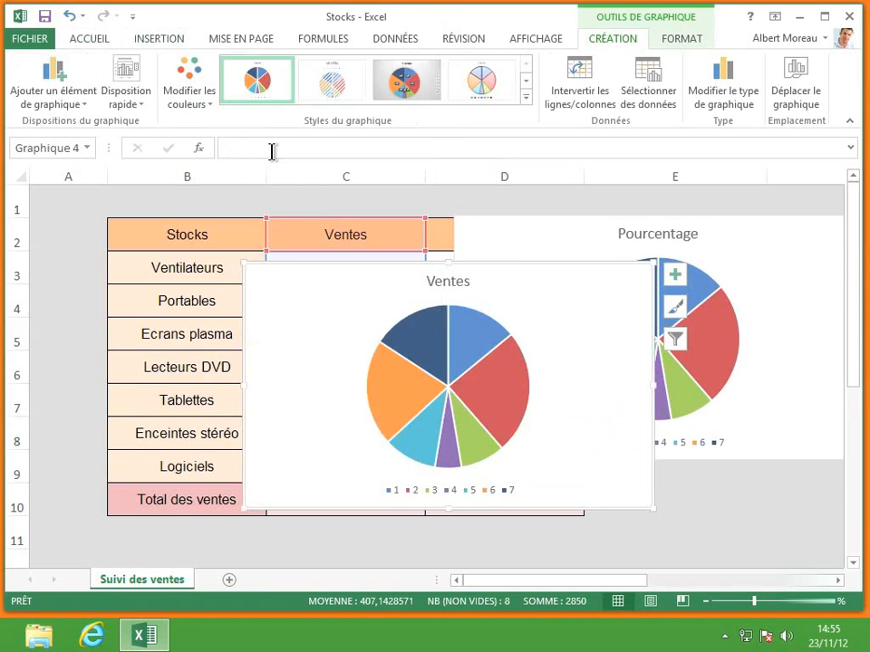
{"action": "left_click_drag", "start_coordinate": [519, 284], "coordinate": [351, 219]}
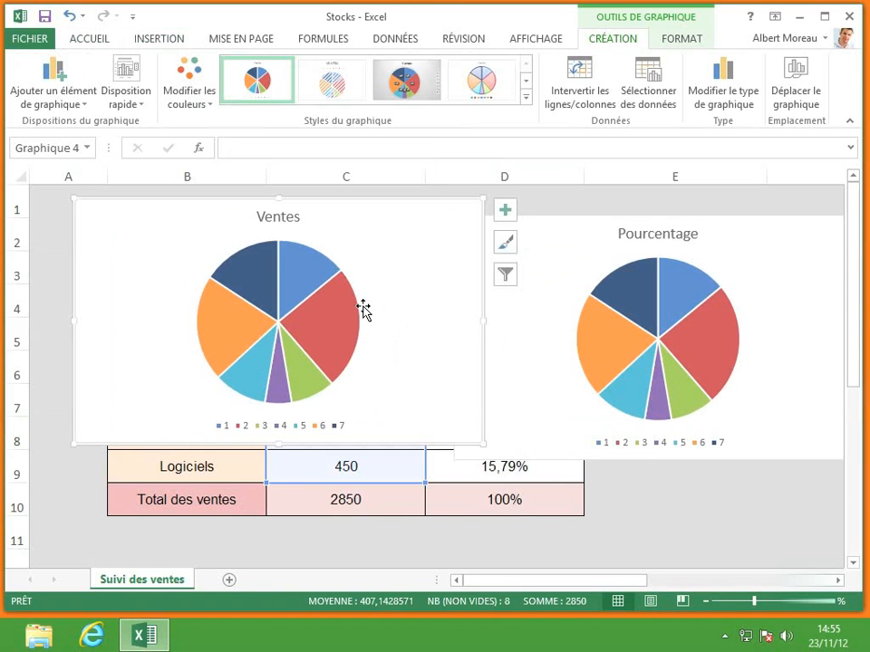
Delete the Pourcentage pie chart.
{"action": "left_click", "coordinate": [548, 255]}
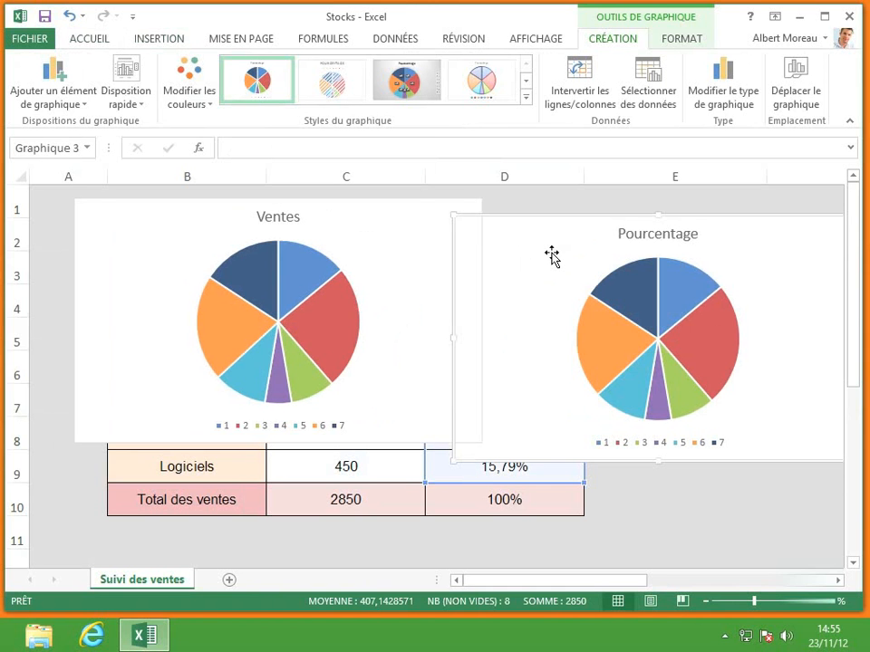
{"action": "key", "text": "Delete"}
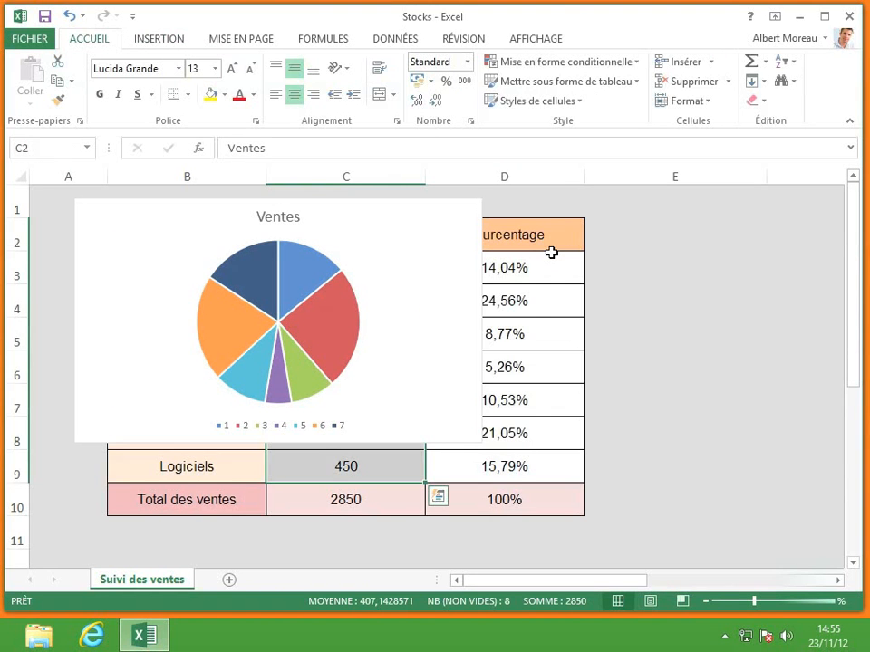
Move the Ventes chart off the Stocks column and extend its data range to ='Suivi des ventes'!$B$2:$C$9.
{"action": "left_click", "coordinate": [399, 258]}
{"action": "left_click_drag", "start_coordinate": [434, 262], "coordinate": [683, 301]}
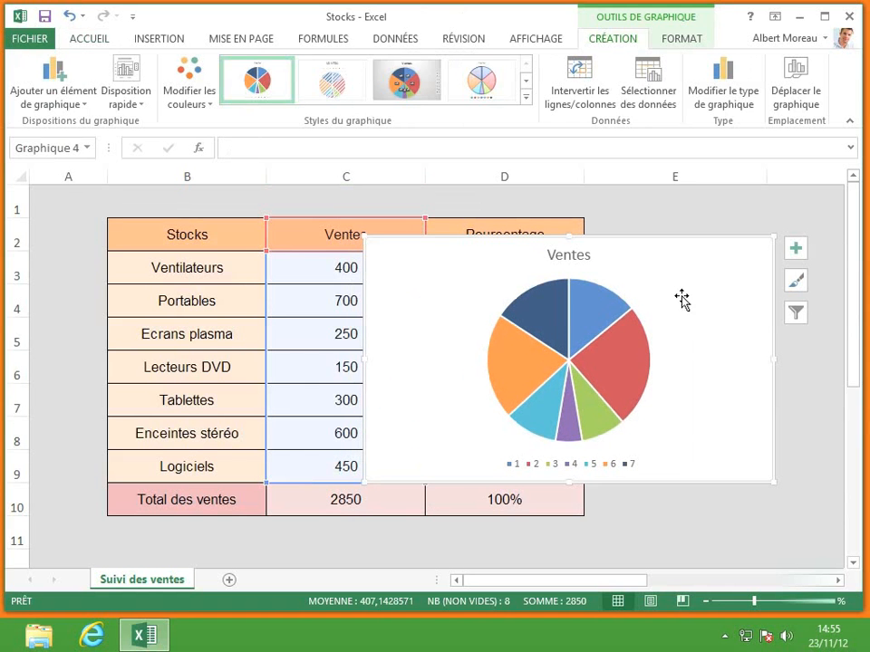
{"action": "right_click", "coordinate": [657, 460]}
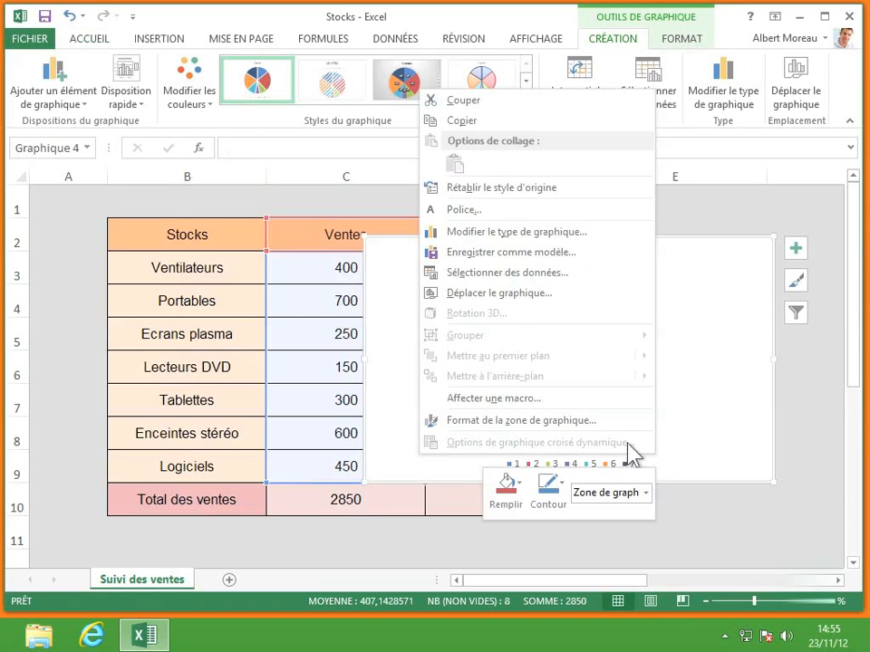
{"action": "left_click", "coordinate": [509, 273]}
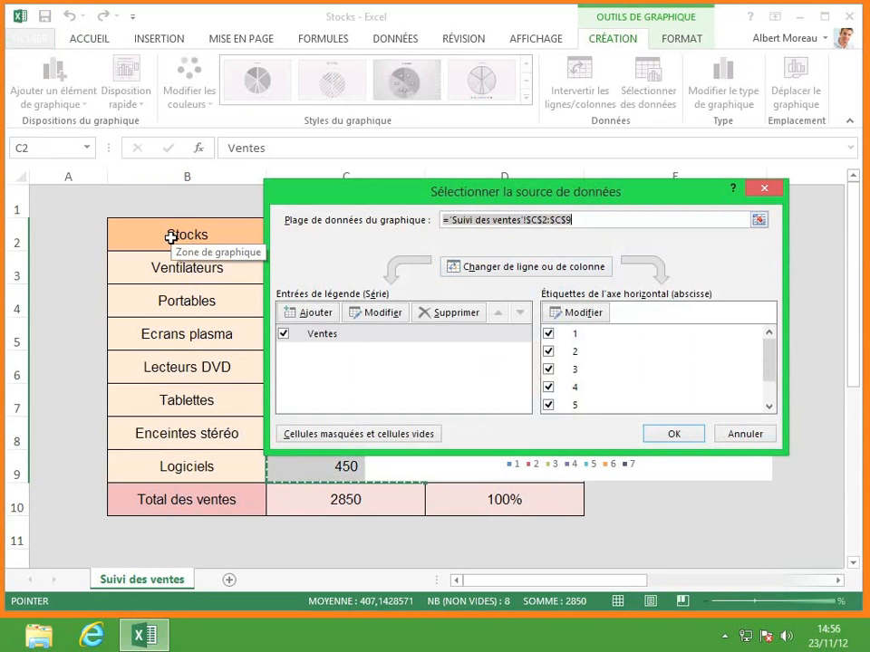
{"action": "left_click", "coordinate": [538, 219]}
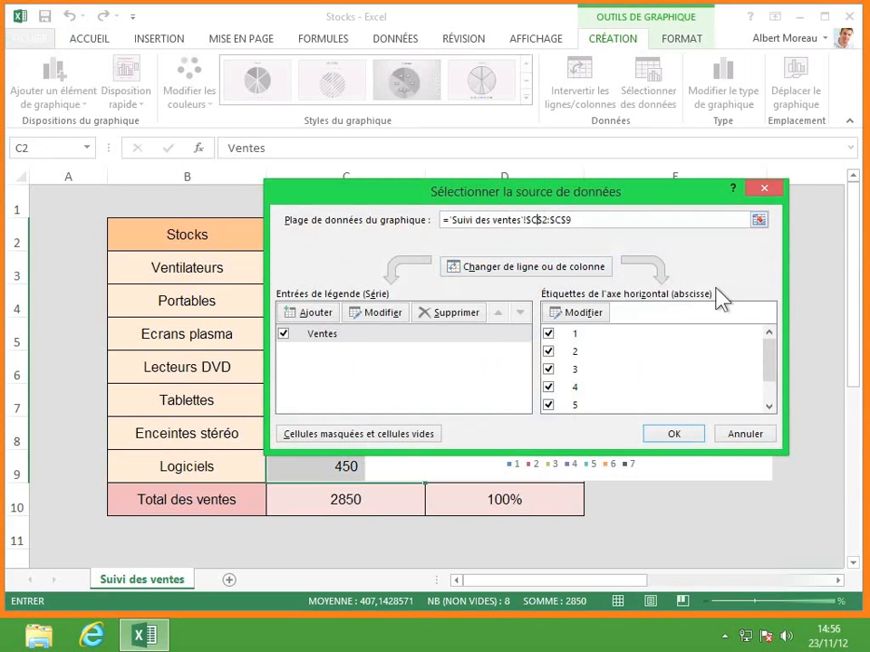
{"action": "key", "text": "BackSpace"}
{"action": "type", "text": "B"}
{"action": "left_click", "coordinate": [685, 440]}
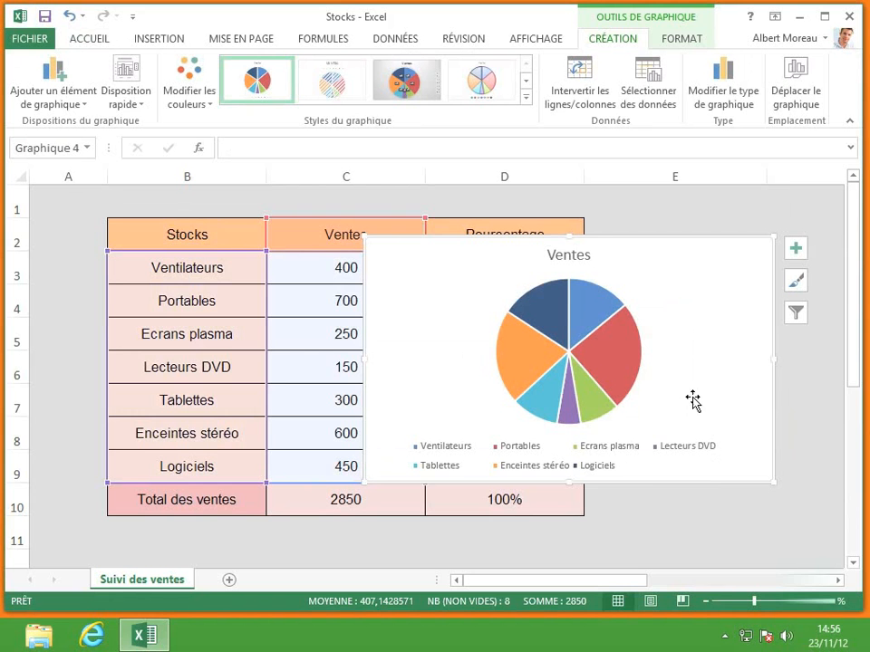
Remove the Ventes chart's title and place its legend to the right of the pie.
{"action": "left_click", "coordinate": [797, 250]}
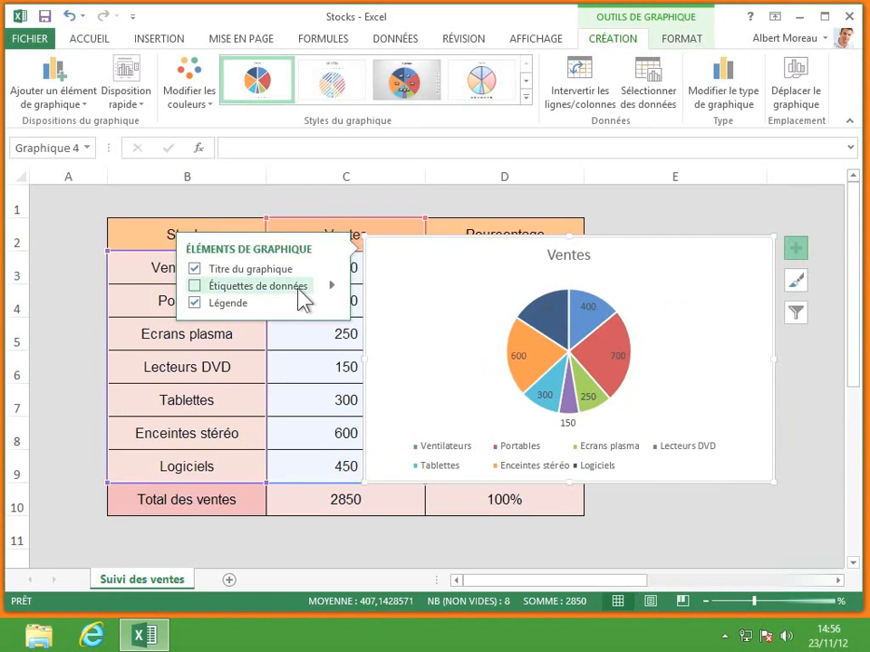
{"action": "left_click", "coordinate": [195, 270]}
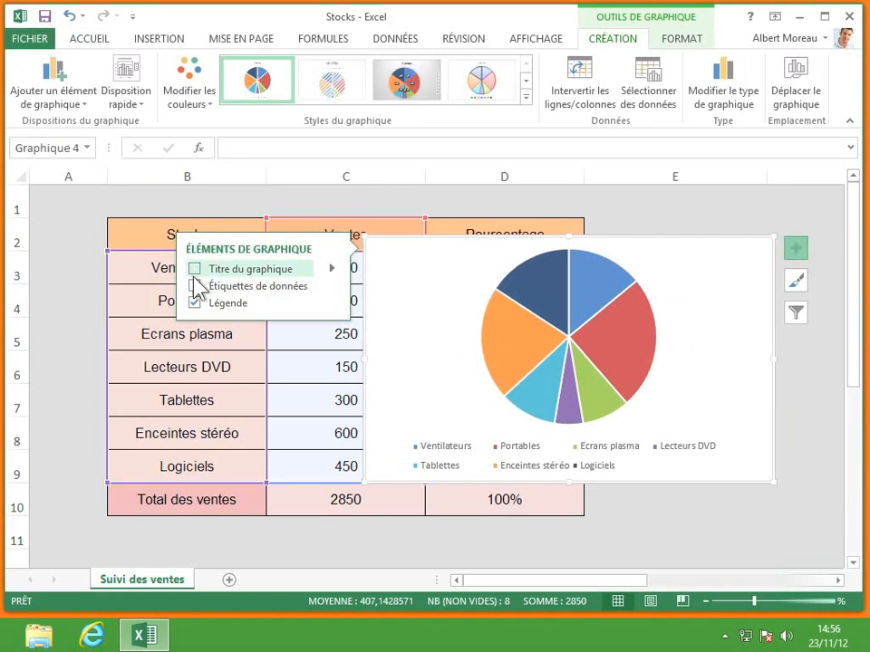
{"action": "left_click", "coordinate": [195, 304]}
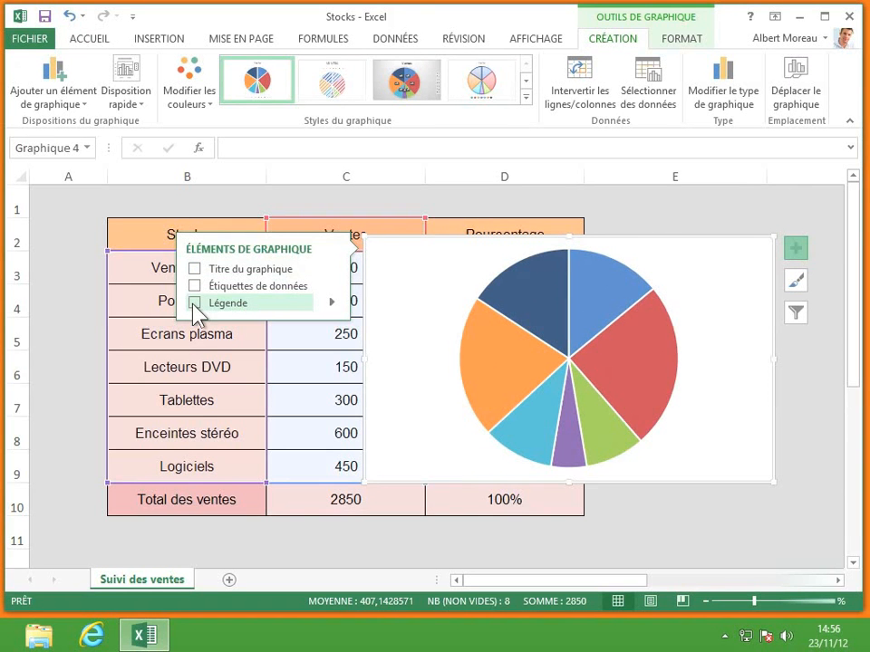
{"action": "left_click", "coordinate": [333, 310]}
{"action": "left_click", "coordinate": [380, 309]}
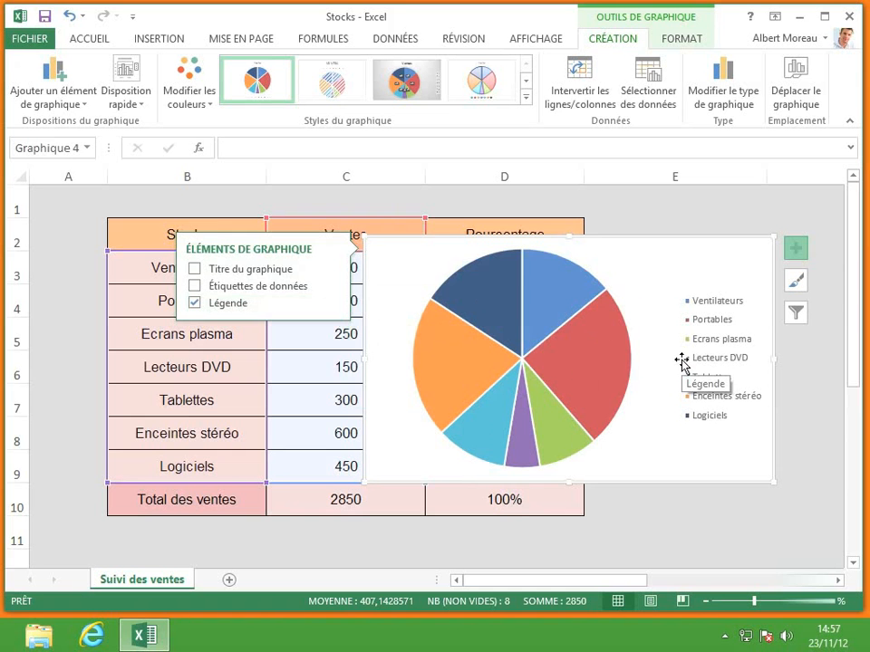
Add data labels to the Ventes pie chart and position them at the outside edge (Bord extérieur) of the slices.
{"action": "left_click", "coordinate": [194, 288]}
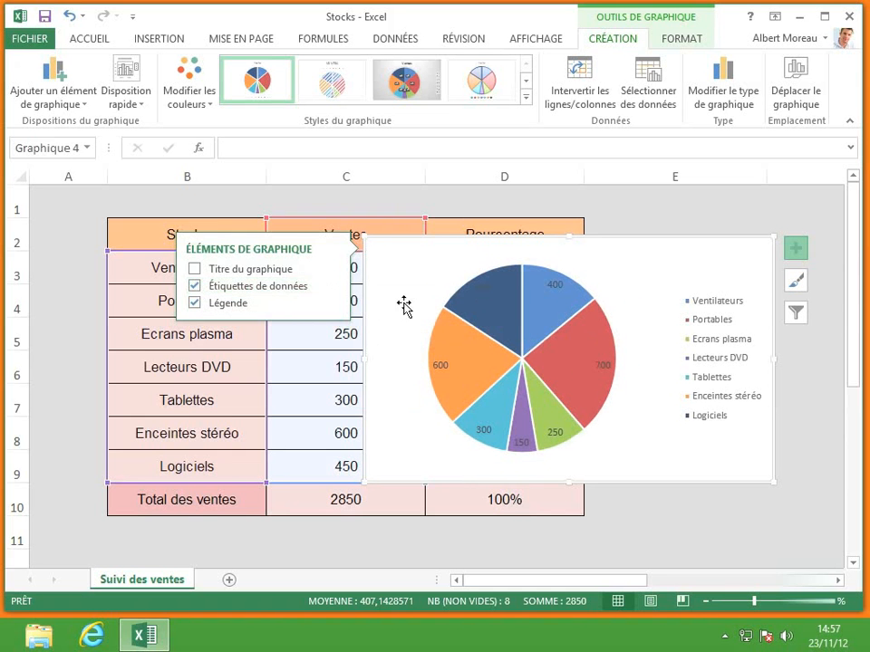
{"action": "left_click", "coordinate": [333, 287]}
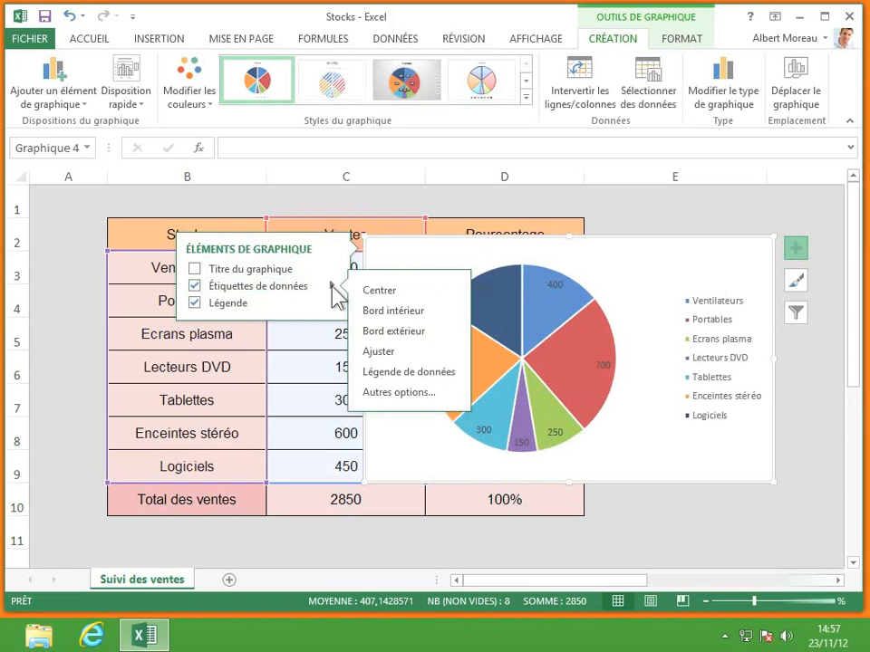
{"action": "left_click", "coordinate": [399, 332]}
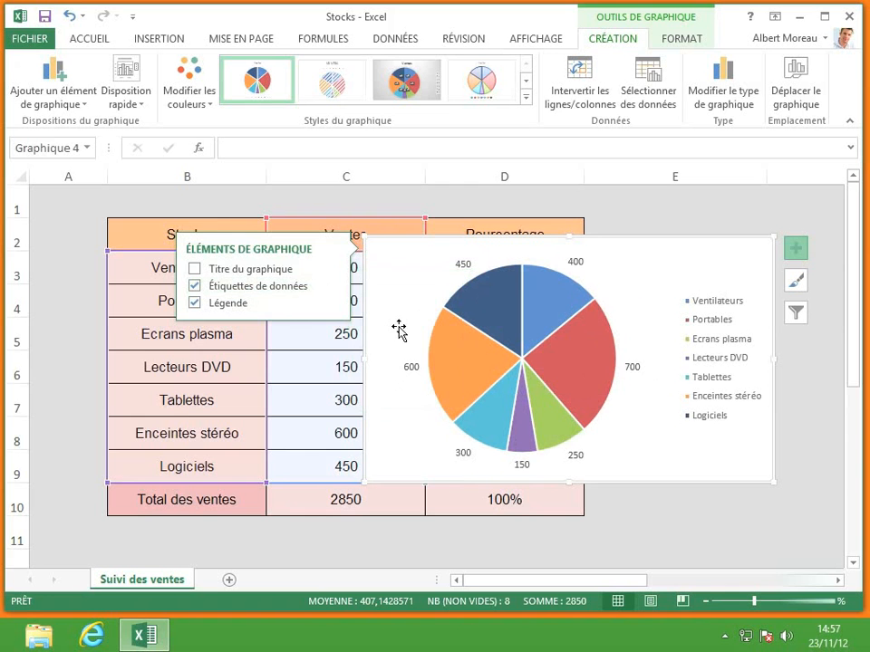
Format the pie's data labels to show the category name (Nom de catégorie) and percentage (Pourcentage) instead of the value.
{"action": "left_click", "coordinate": [632, 367]}
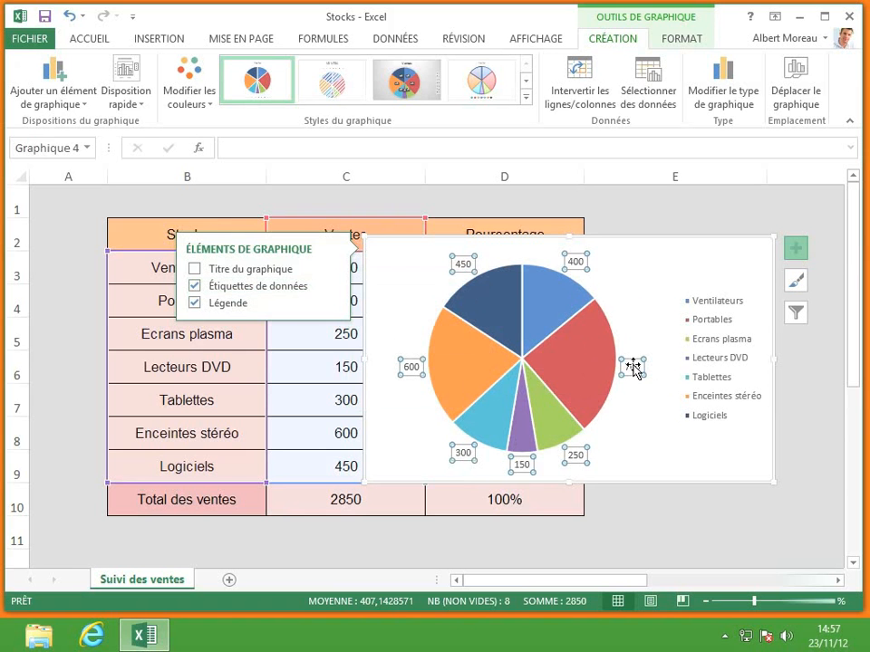
{"action": "left_click", "coordinate": [678, 39]}
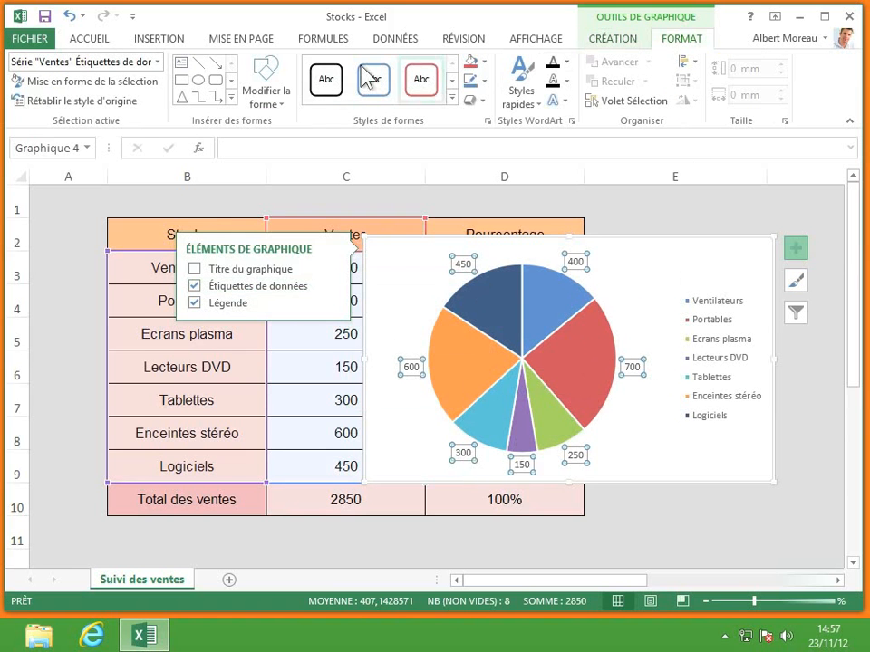
{"action": "left_click", "coordinate": [145, 84]}
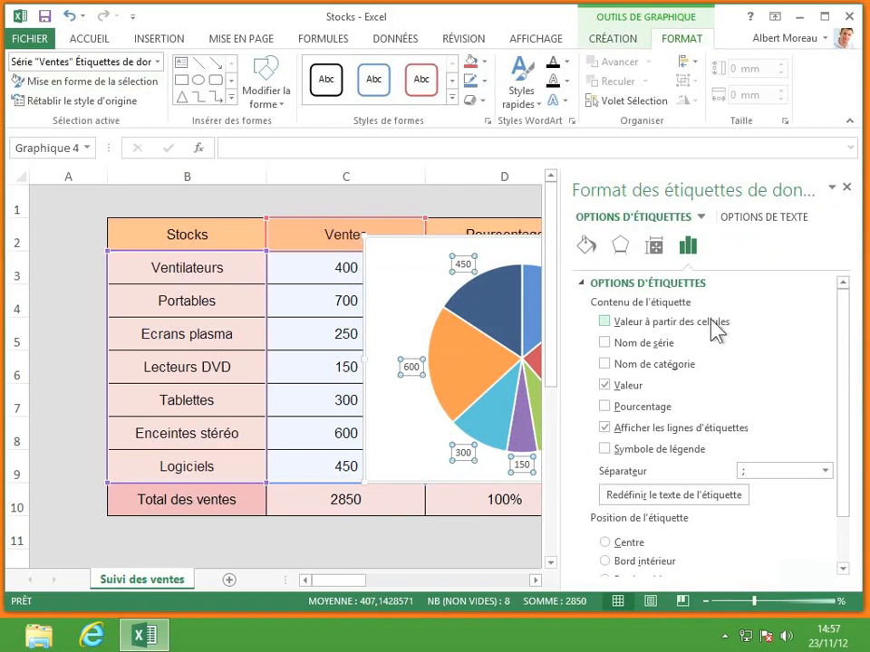
{"action": "left_click", "coordinate": [605, 386]}
{"action": "left_click", "coordinate": [604, 365]}
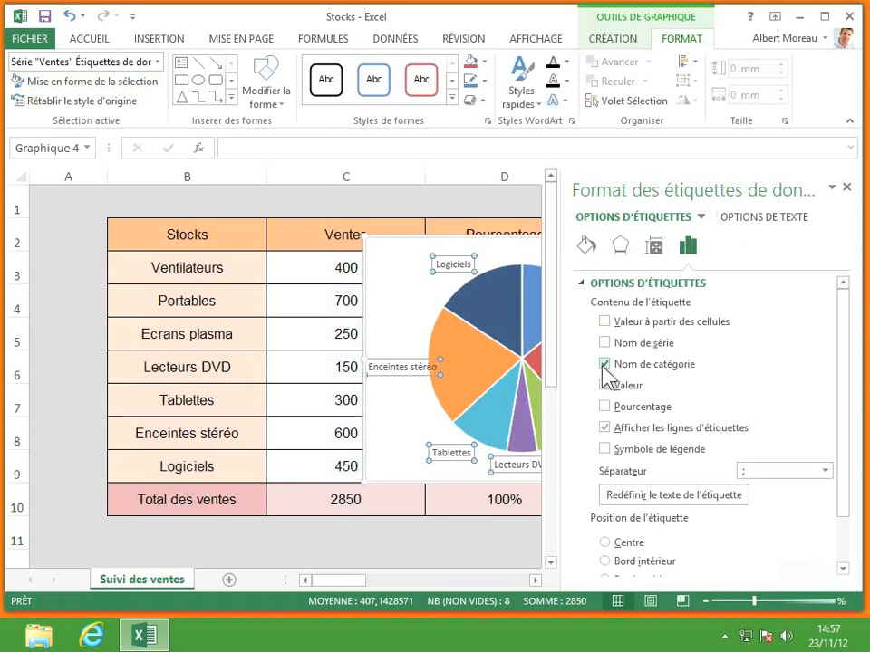
{"action": "left_click", "coordinate": [606, 387]}
{"action": "left_click", "coordinate": [606, 410]}
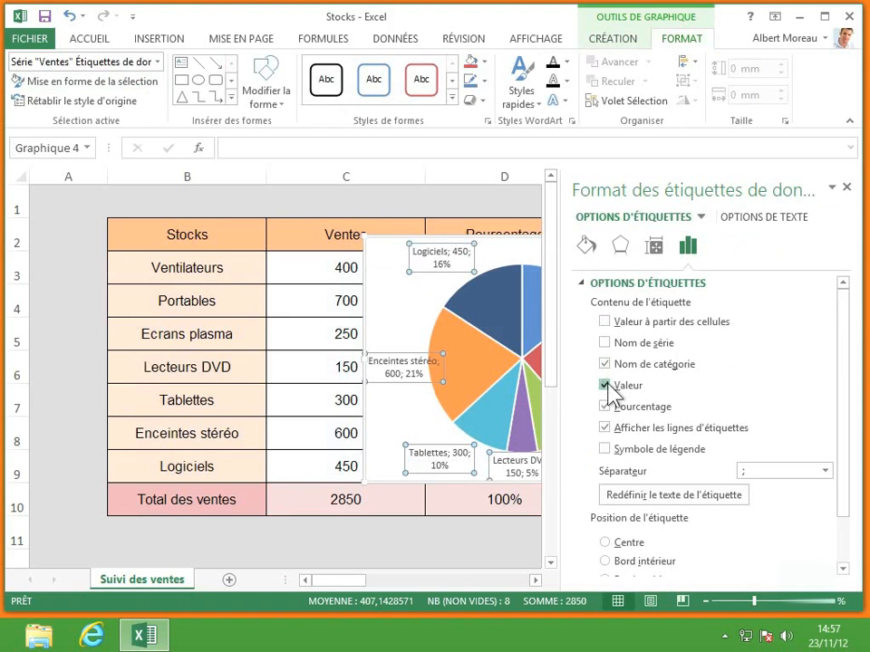
{"action": "left_click", "coordinate": [606, 387]}
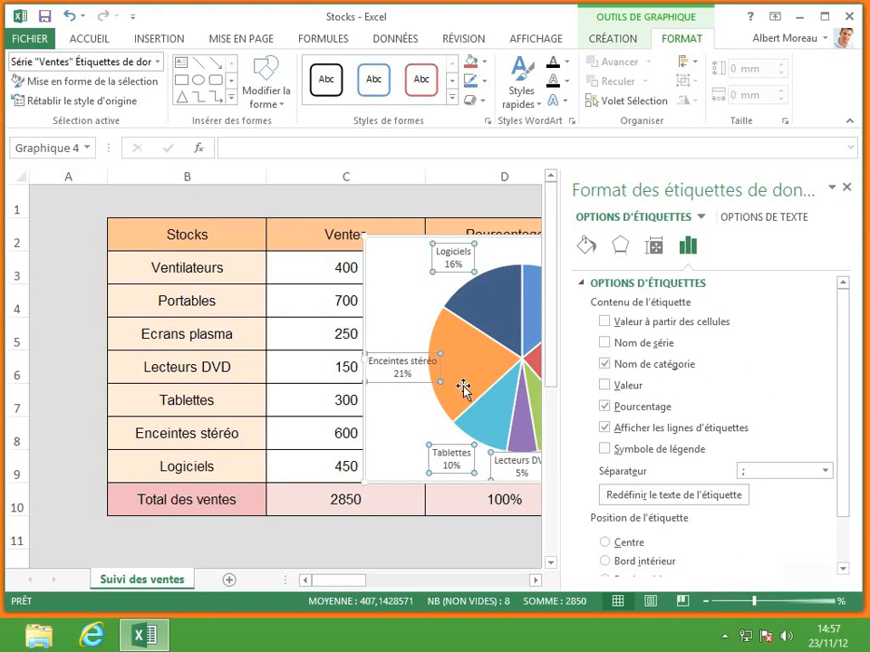
Give the data labels a solid fill (Remplissage uni) in the lightest green theme colour, then close the formatting options and select the chart area.
{"action": "mouse_move", "coordinate": [426, 383]}
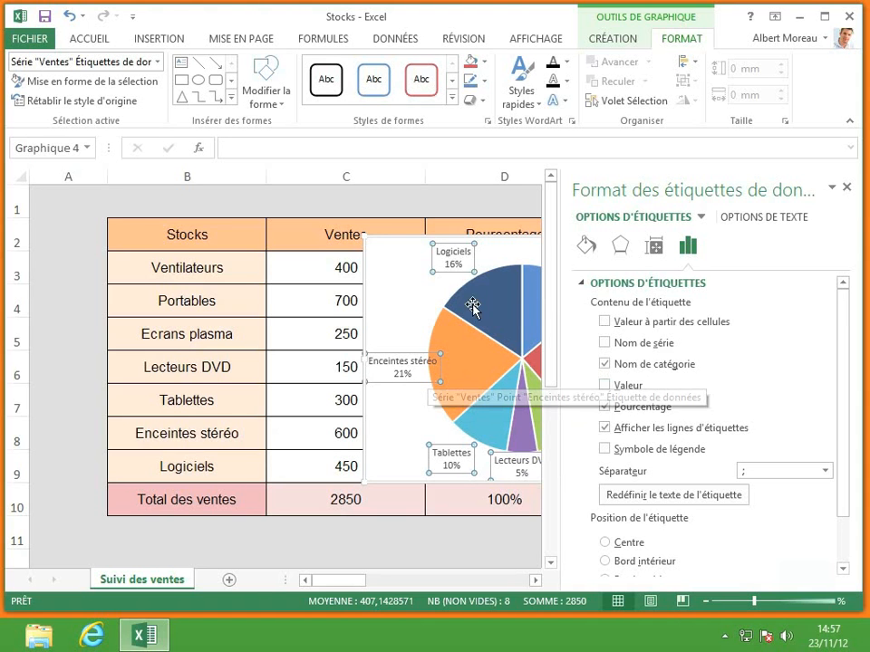
{"action": "left_click", "coordinate": [586, 246]}
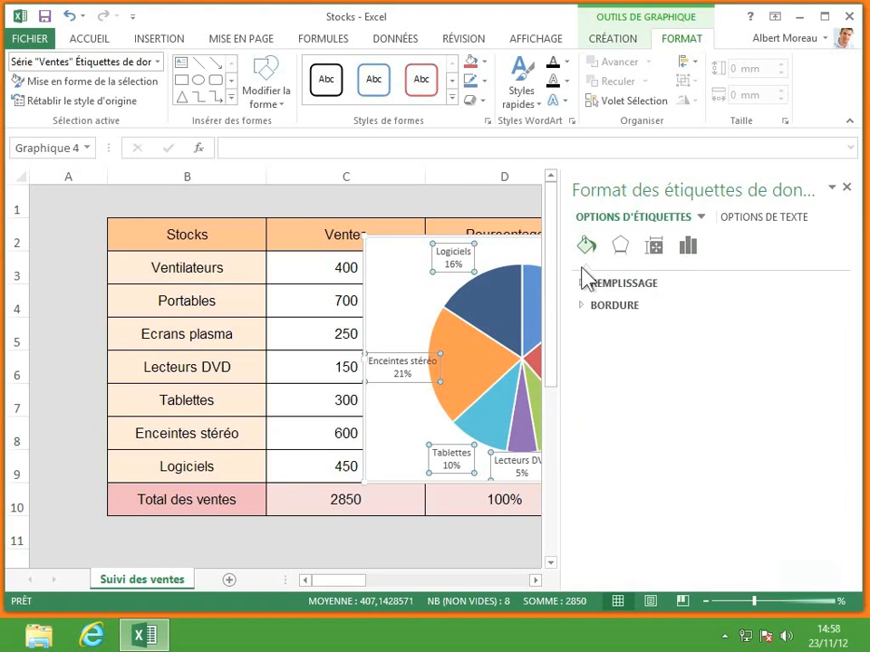
{"action": "left_click", "coordinate": [581, 284]}
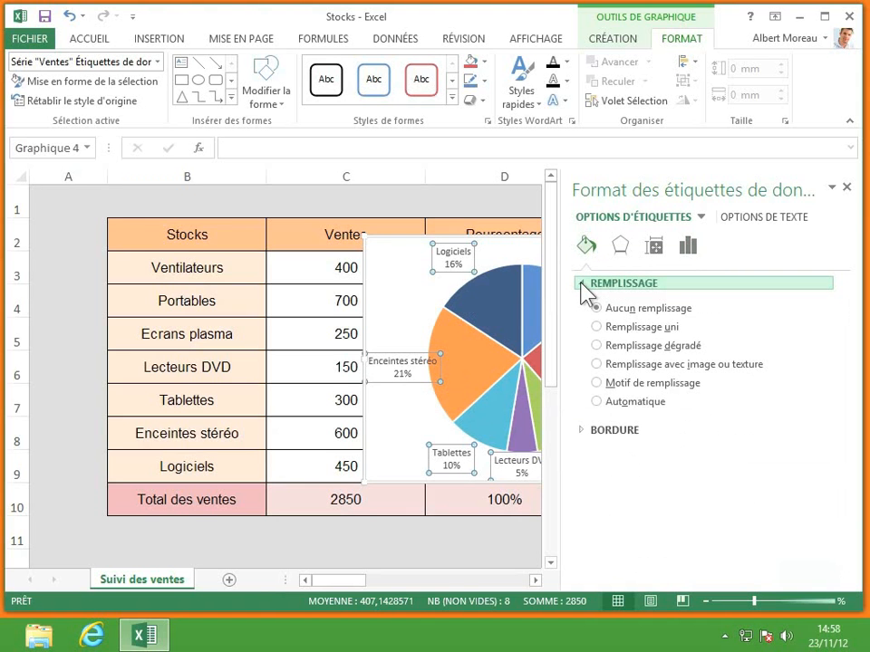
{"action": "left_click", "coordinate": [596, 327]}
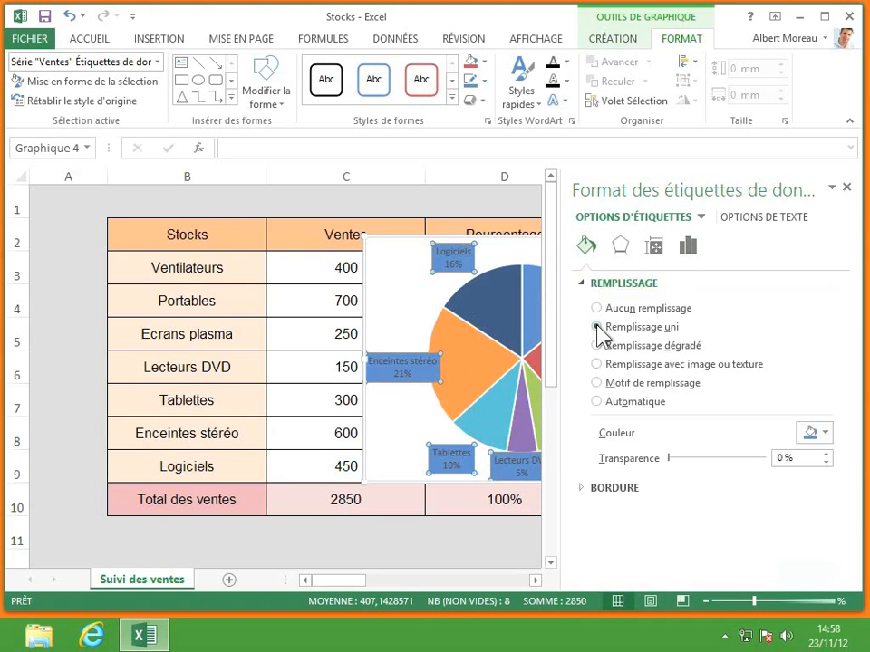
{"action": "left_click", "coordinate": [826, 434]}
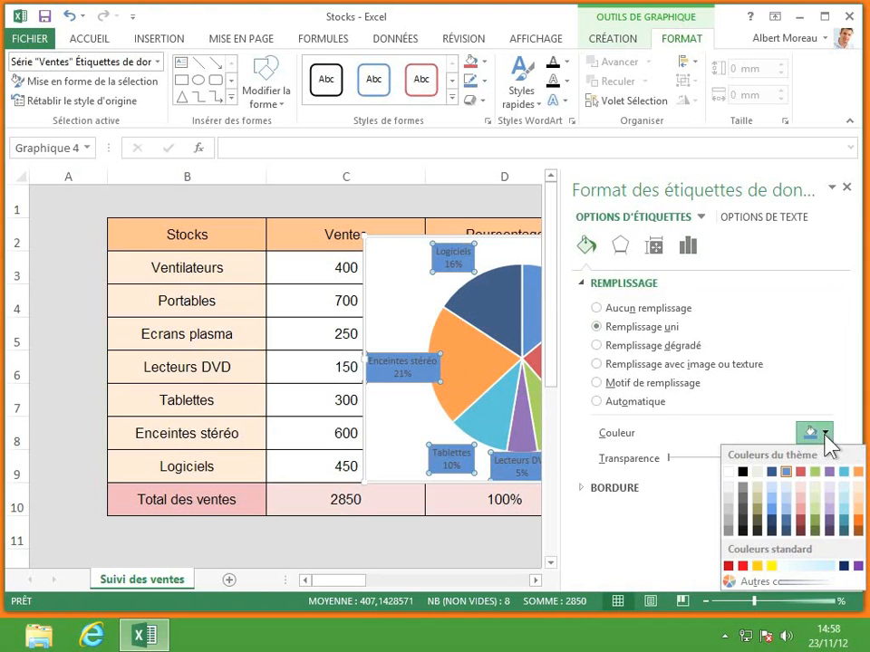
{"action": "left_click", "coordinate": [819, 492]}
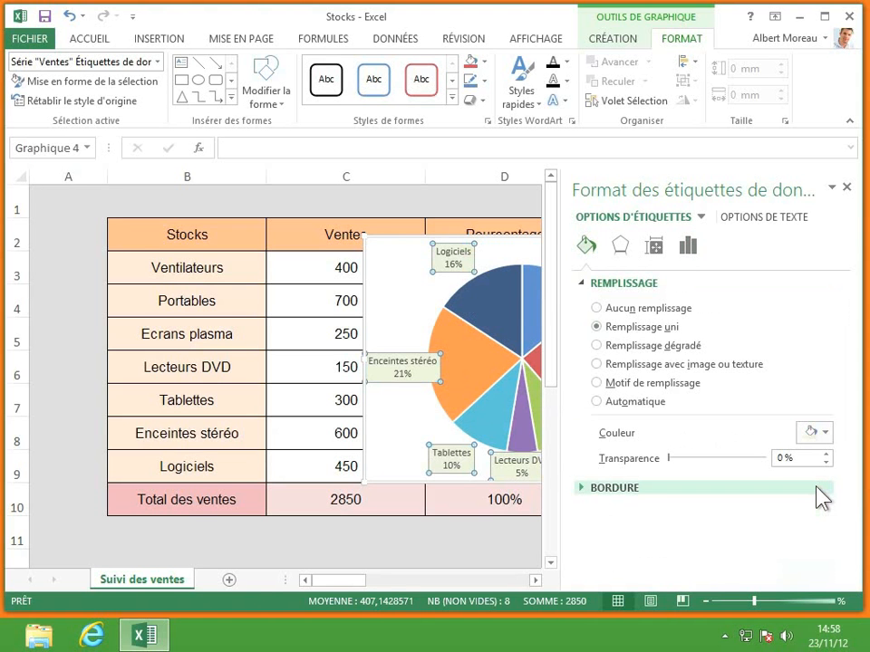
{"action": "left_click", "coordinate": [850, 188]}
{"action": "left_click", "coordinate": [796, 248]}
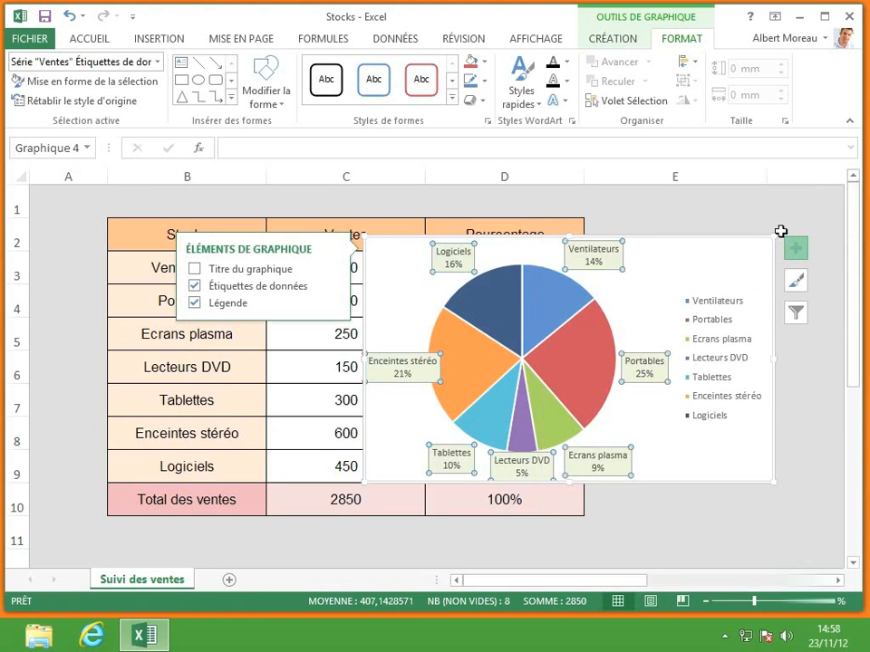
{"action": "left_click", "coordinate": [734, 263]}
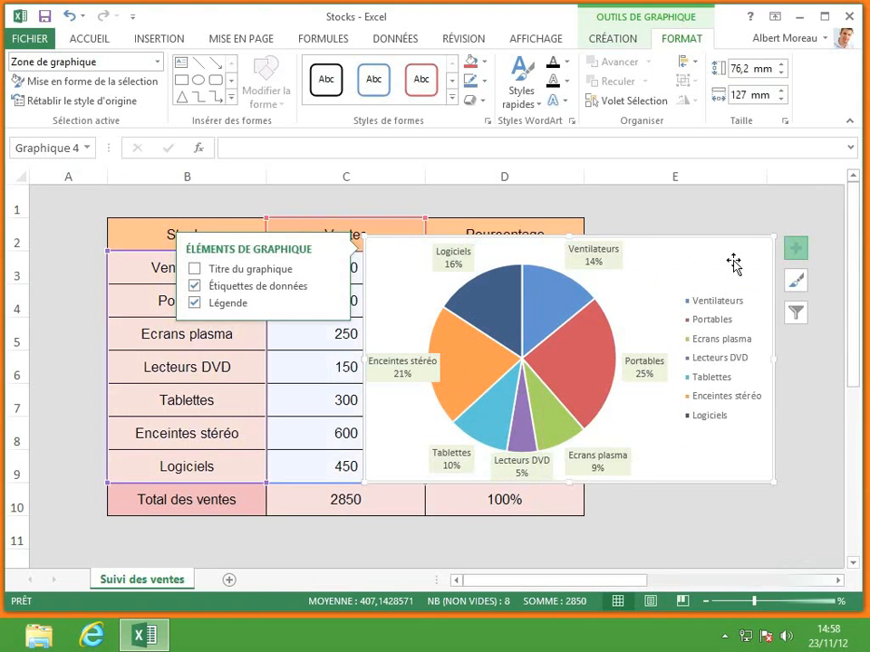